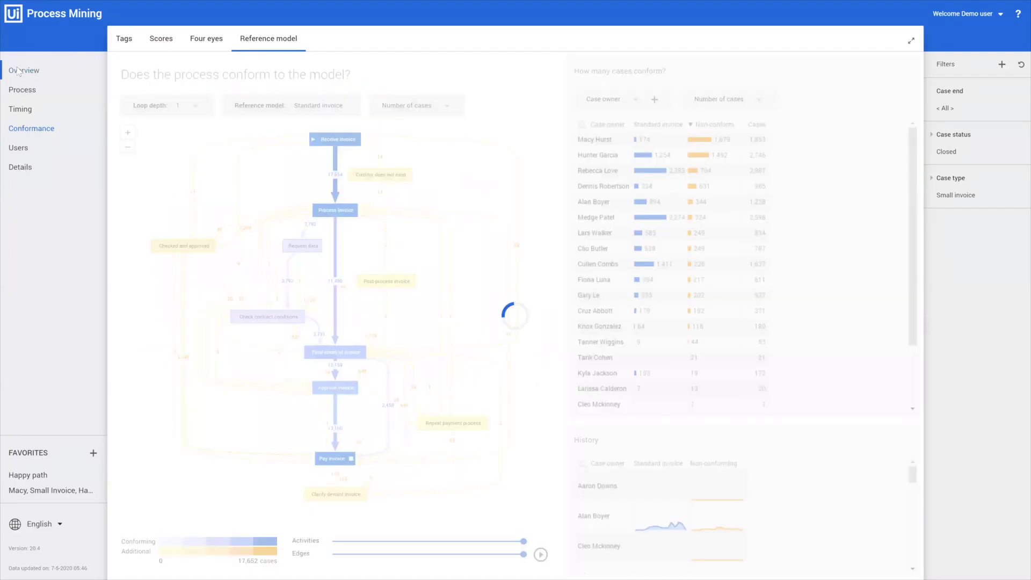
# Open the Conformance analysis with filters reset and Case end set to < All >, covering 20,026 cases.
pyautogui.click(23, 127)
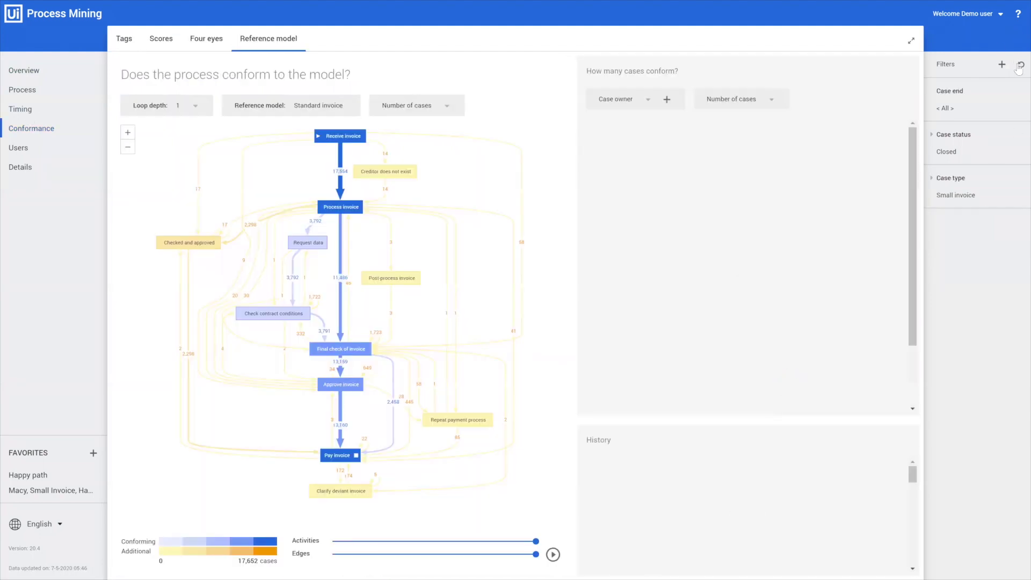
pyautogui.click(1020, 65)
pyautogui.click(1015, 91)
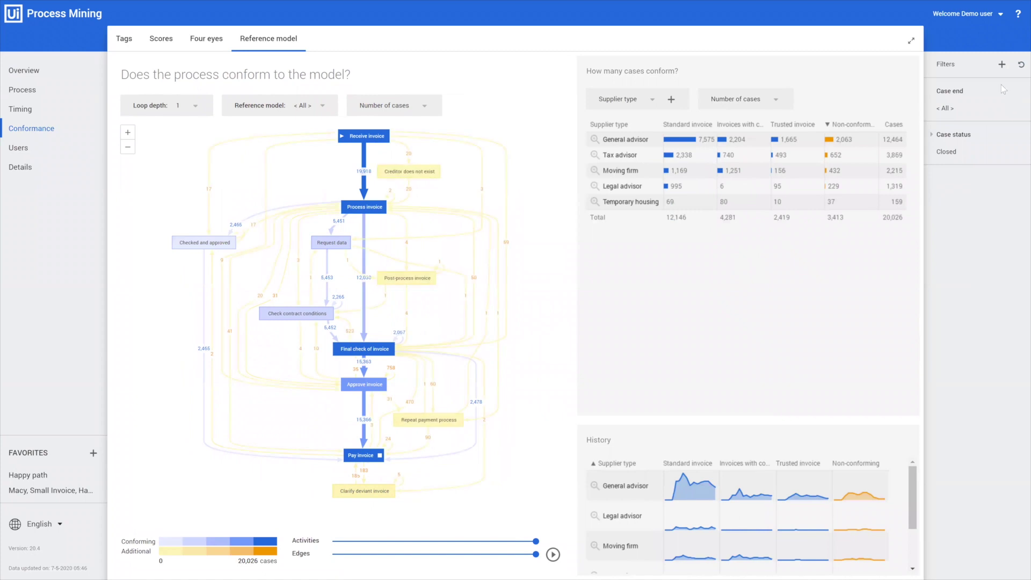
# Run the four-eyes check on Approve invoice and Pay invoice, showing 481 violating cases by System.
pyautogui.click(203, 42)
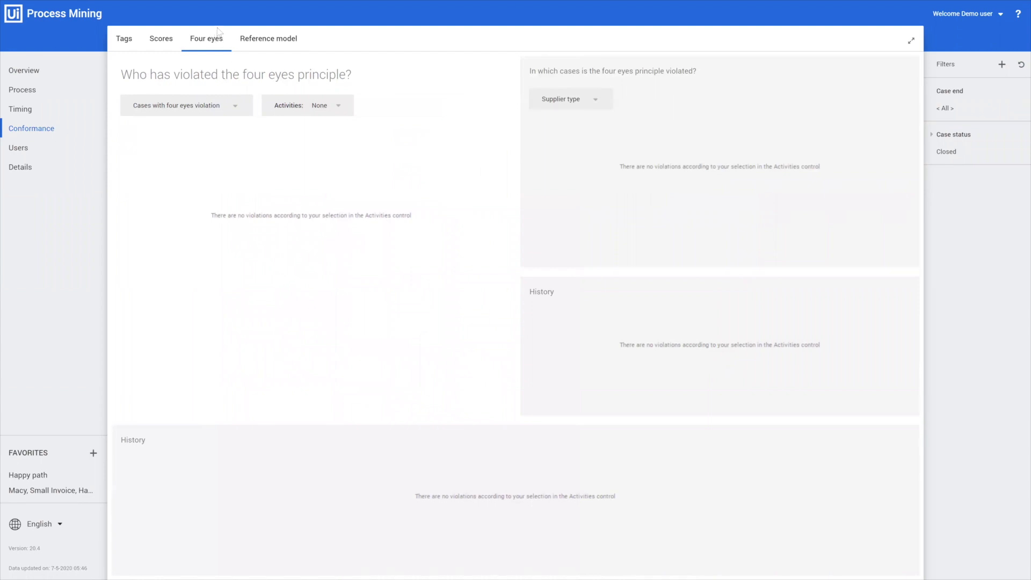
pyautogui.click(333, 106)
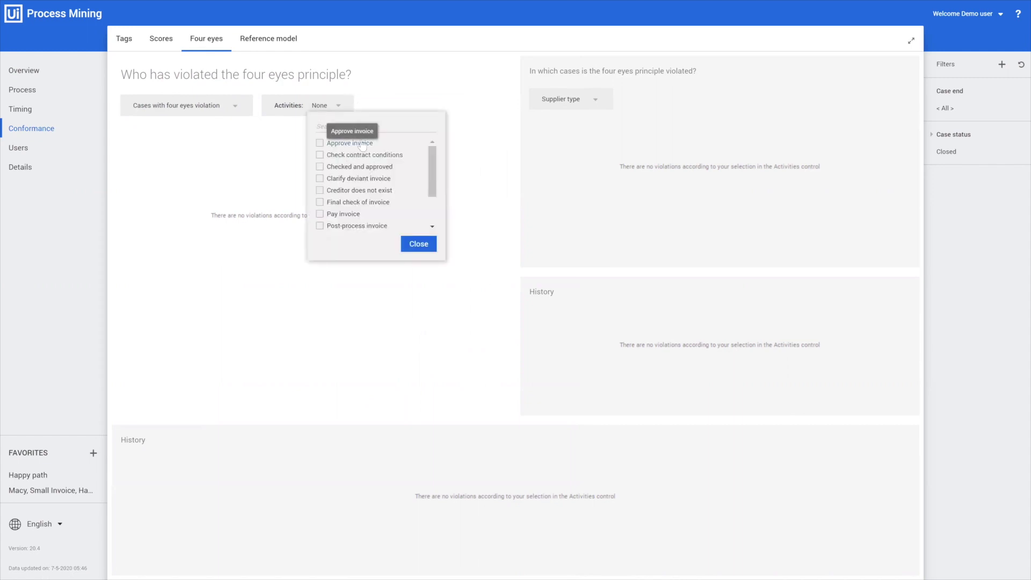
pyautogui.click(337, 143)
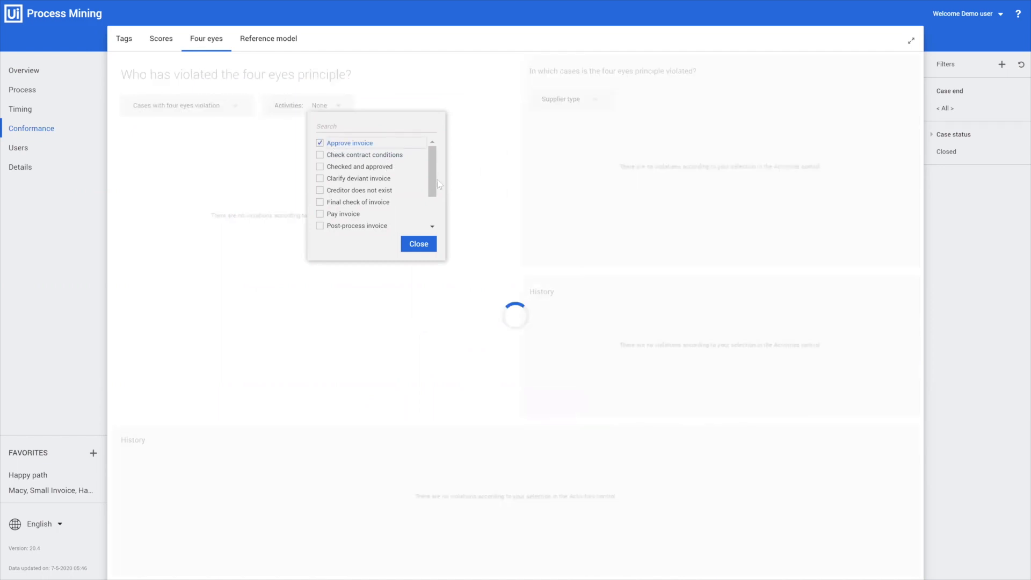
pyautogui.moveTo(435, 174); pyautogui.dragTo(436, 226)
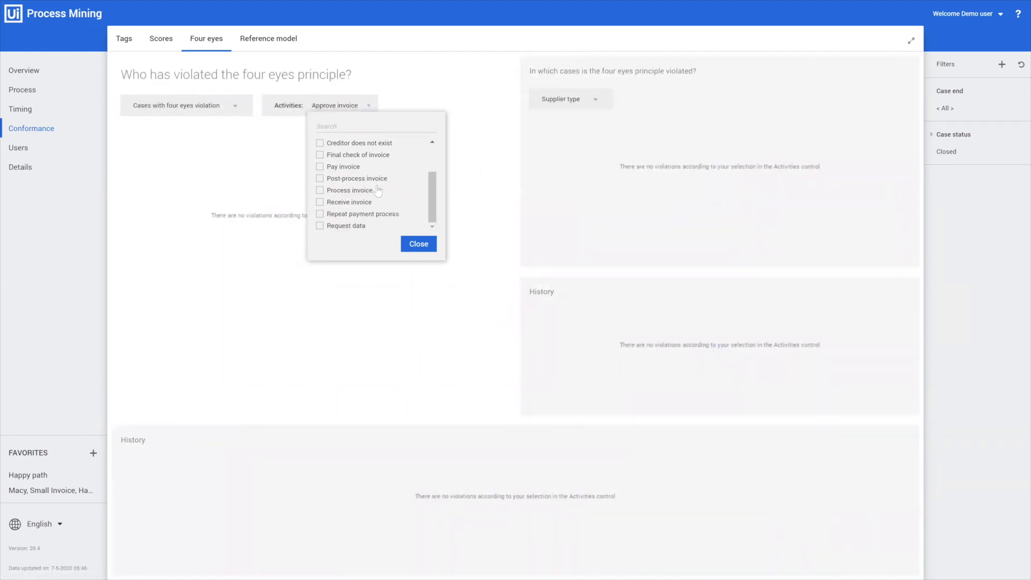
pyautogui.click(324, 168)
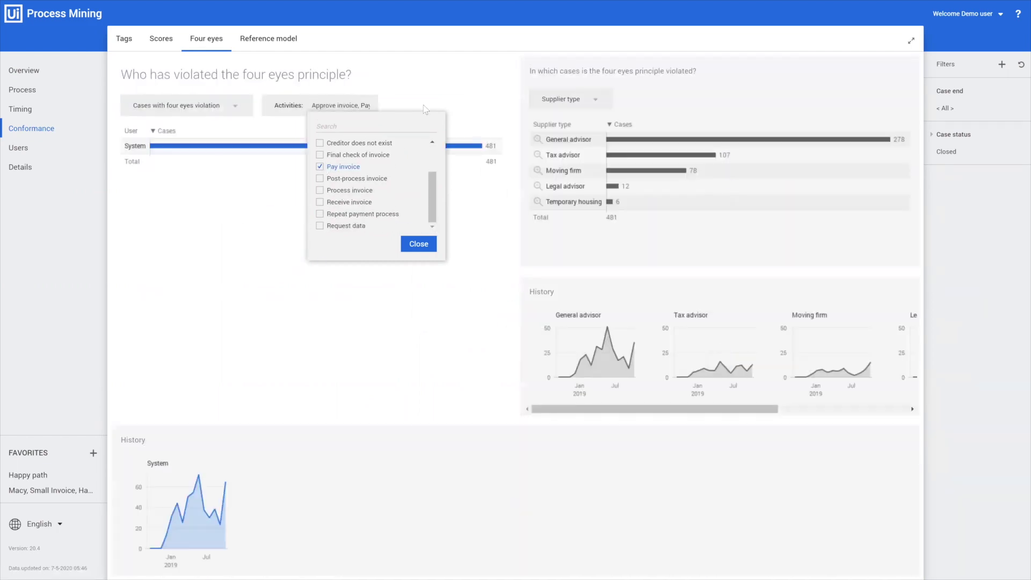
pyautogui.click(419, 243)
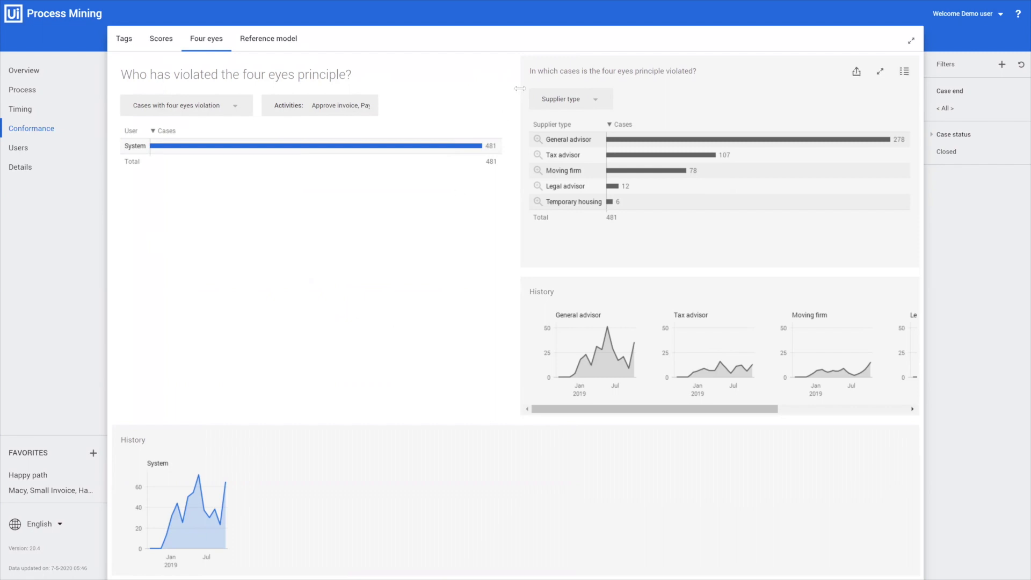
pyautogui.click(553, 100)
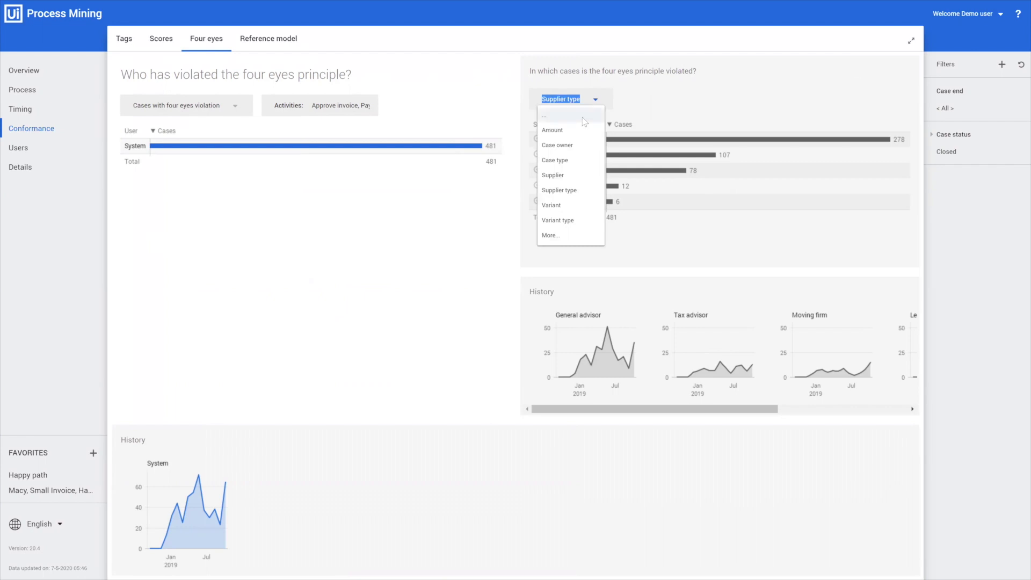
# Break down the four-eyes violating cases by Case owner and browse the per-owner History charts.
pyautogui.click(573, 150)
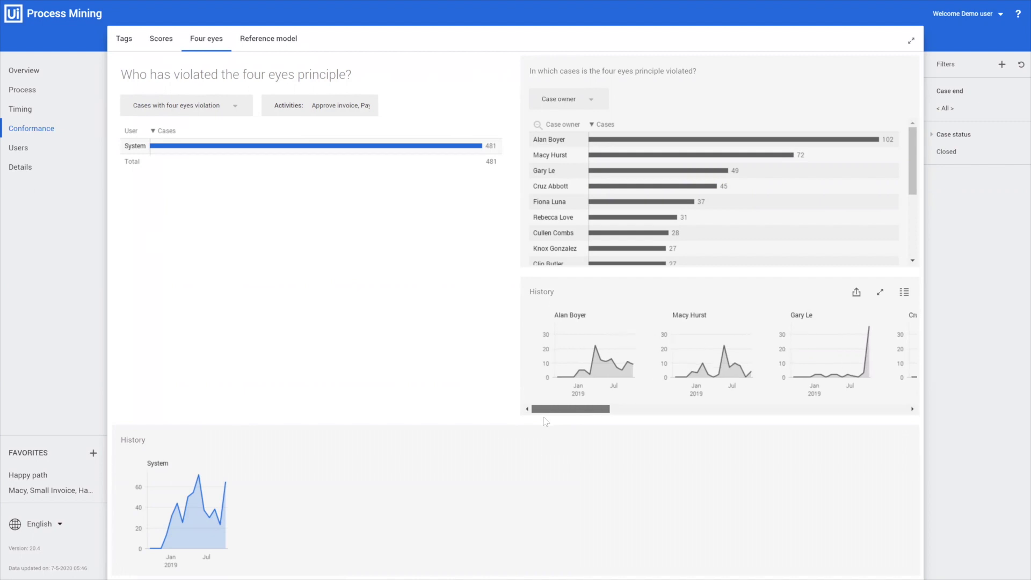
pyautogui.moveTo(596, 373)
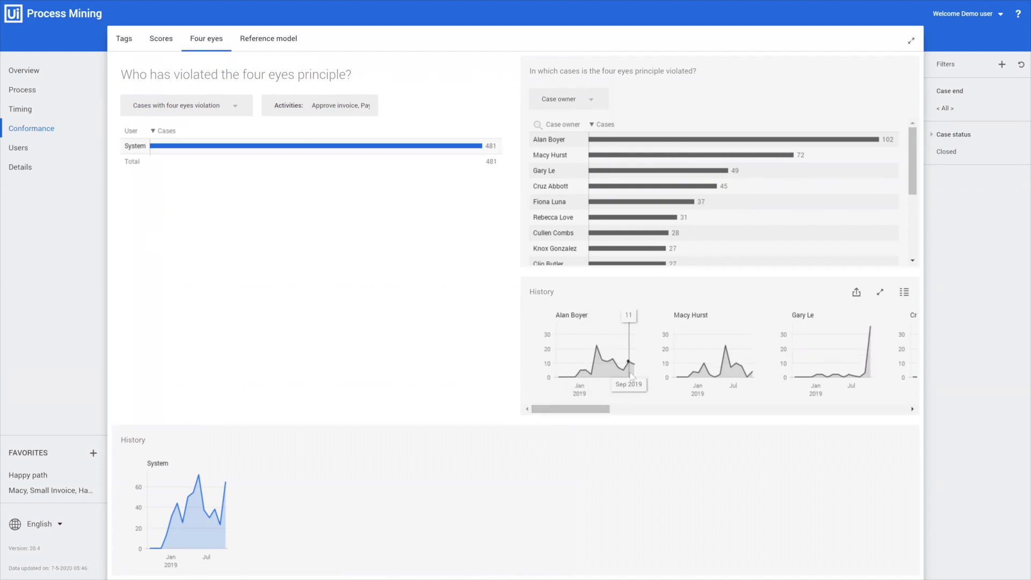
pyautogui.moveTo(580, 409); pyautogui.dragTo(616, 421)
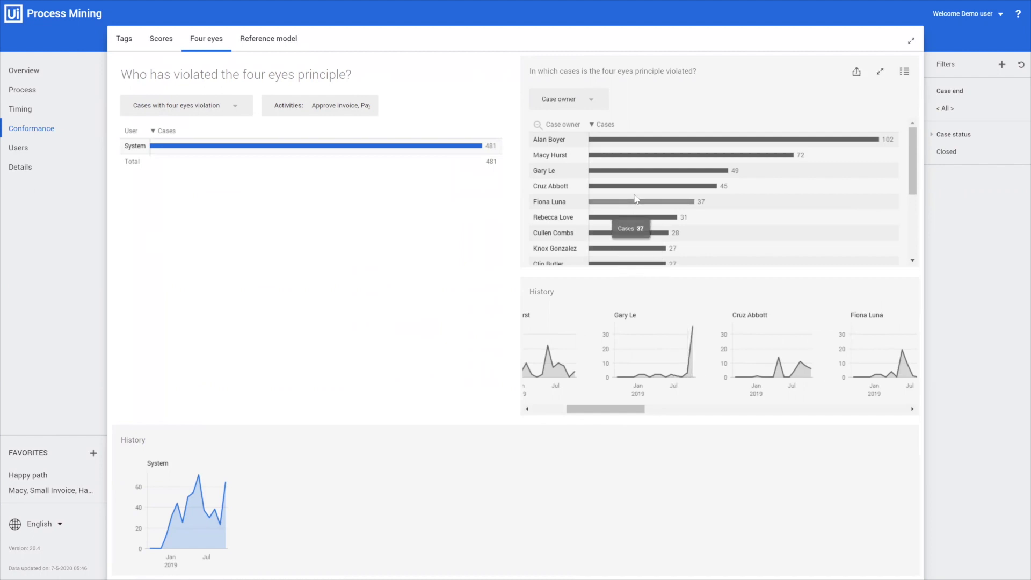
pyautogui.click(546, 172)
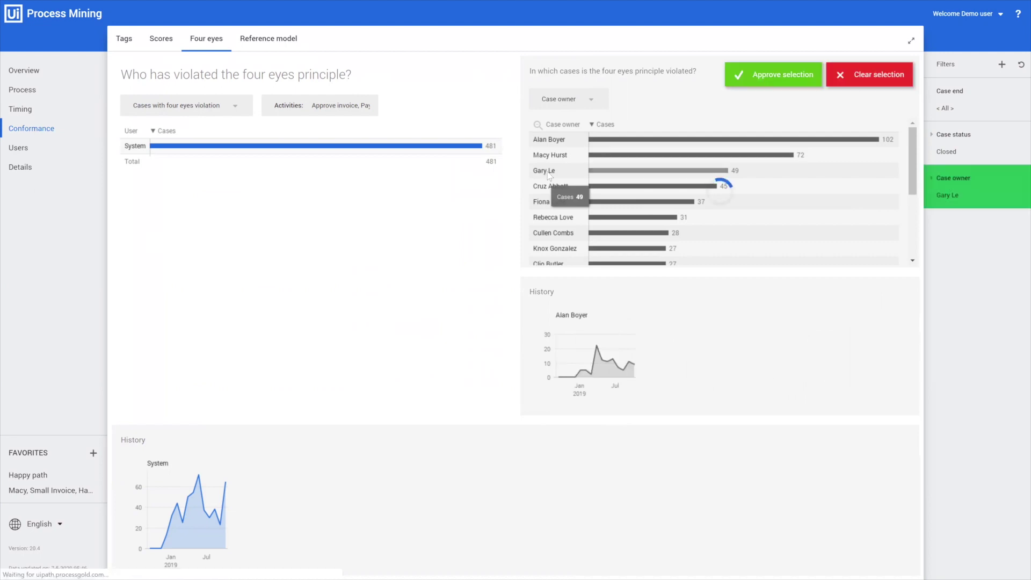
# List the selected owner's 49 violating cases, sorted by Case amount from highest ($30,429.00).
pyautogui.click(744, 73)
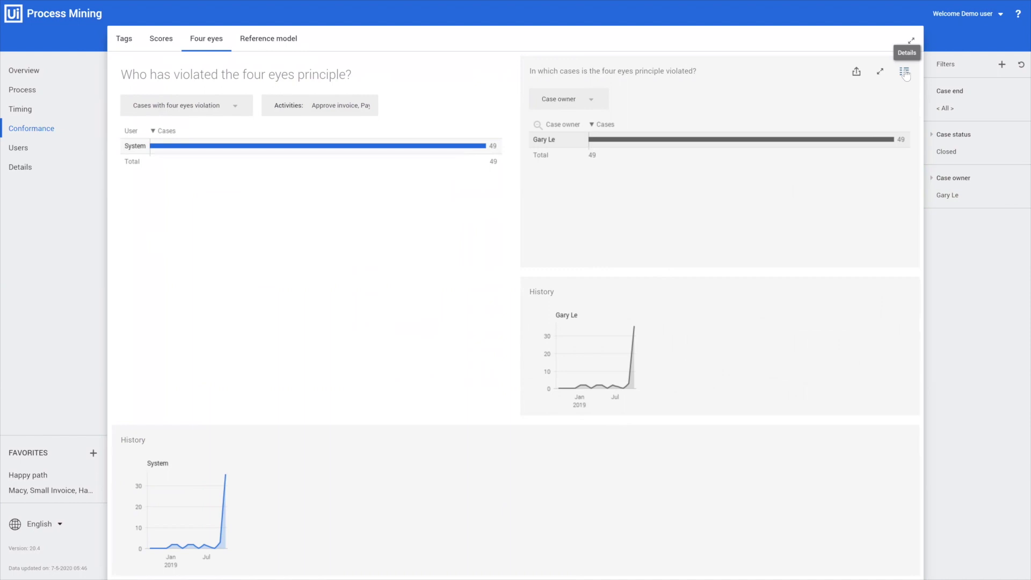
pyautogui.click(904, 73)
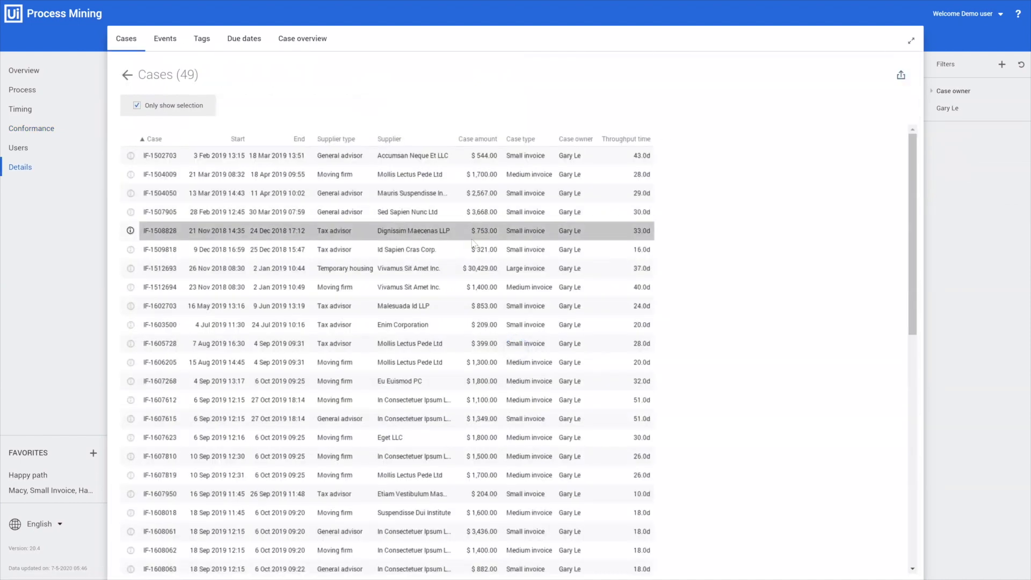
pyautogui.scroll(-9, 477, 269)
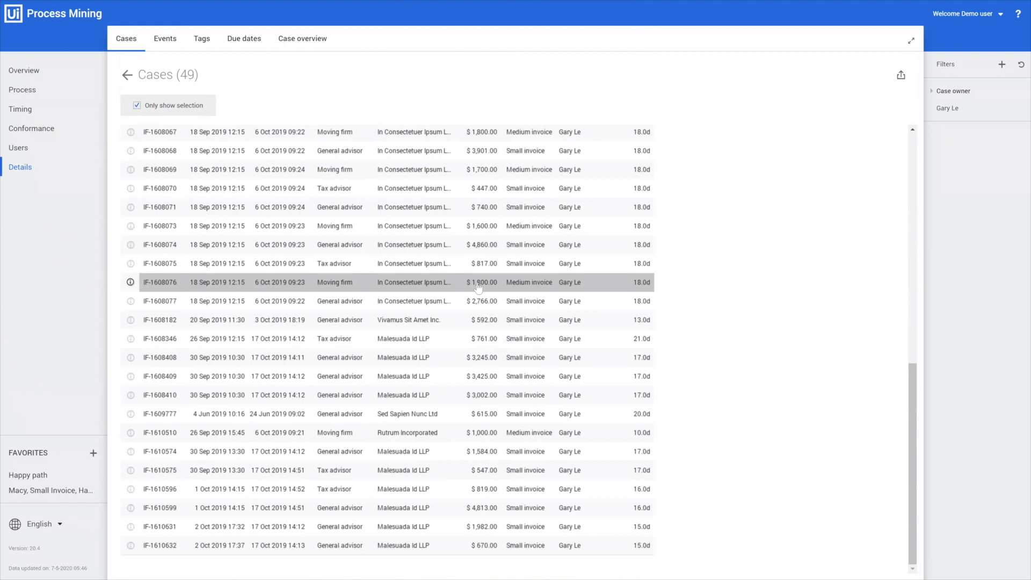
pyautogui.scroll(10, 479, 239)
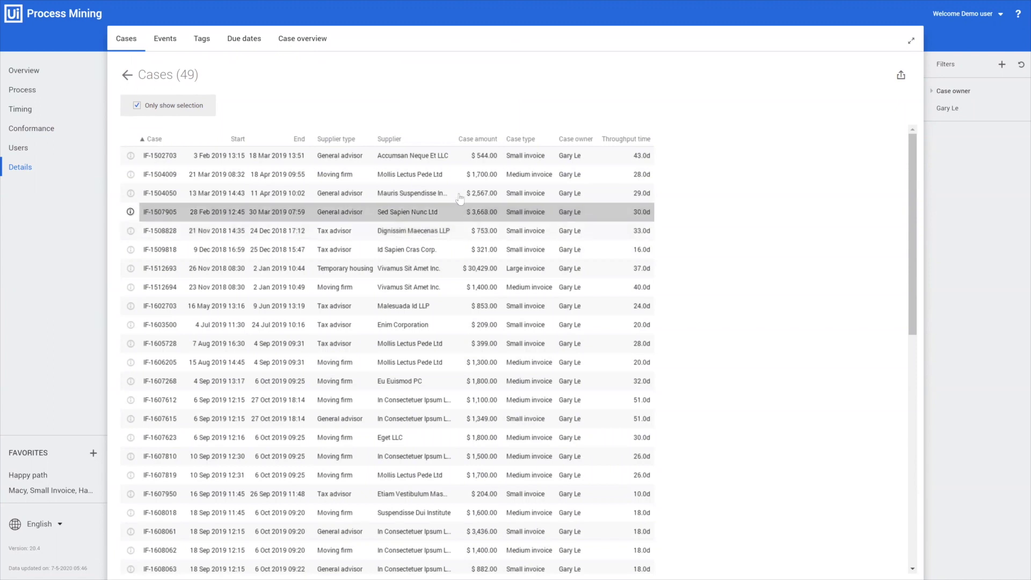
pyautogui.click(481, 140)
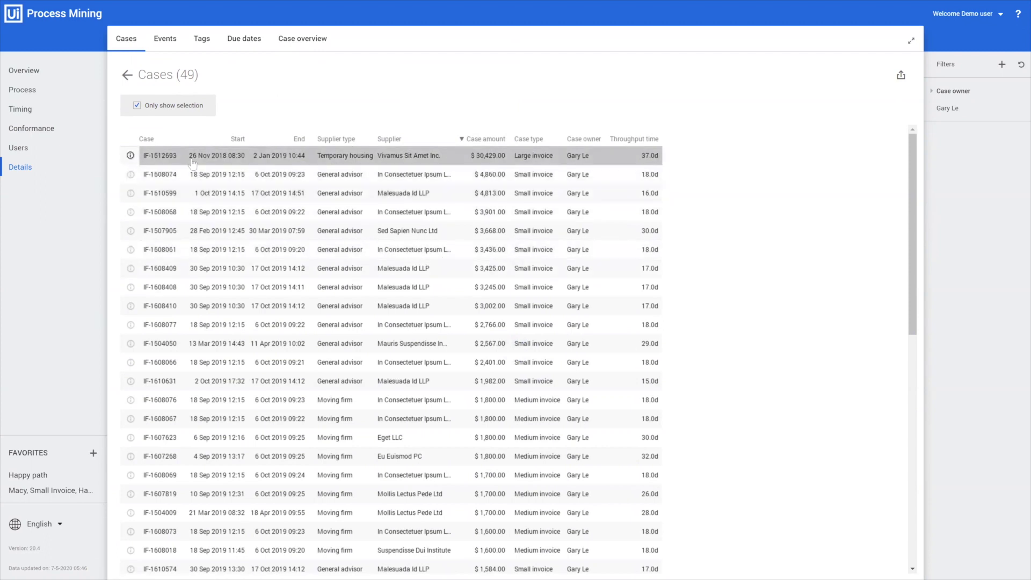
pyautogui.click(306, 157)
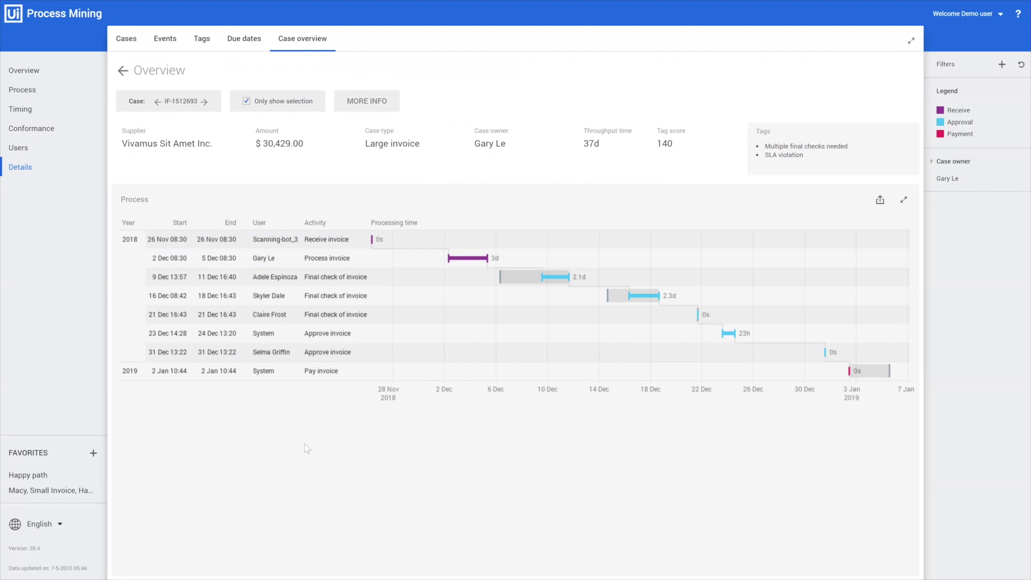
pyautogui.moveTo(293, 333)
pyautogui.click(123, 73)
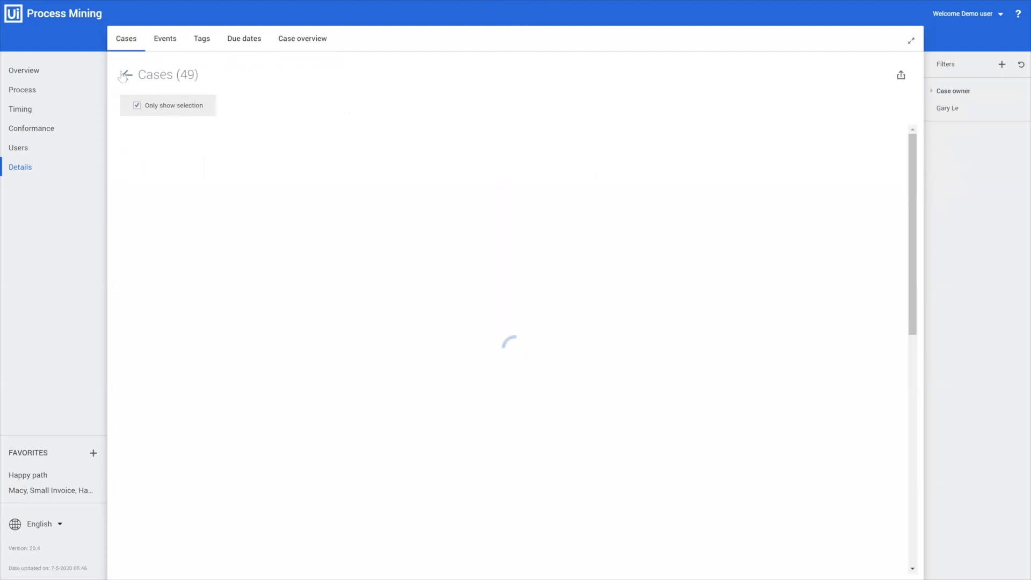
# Return to the Four eyes analysis and remove the Case owner filter.
pyautogui.click(125, 75)
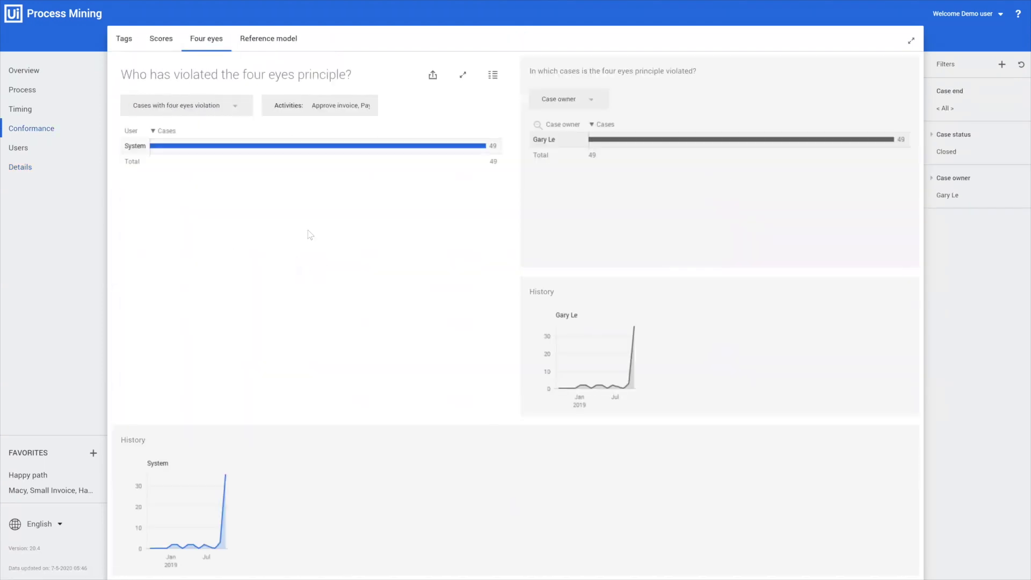
pyautogui.moveTo(999, 185)
pyautogui.click(1016, 182)
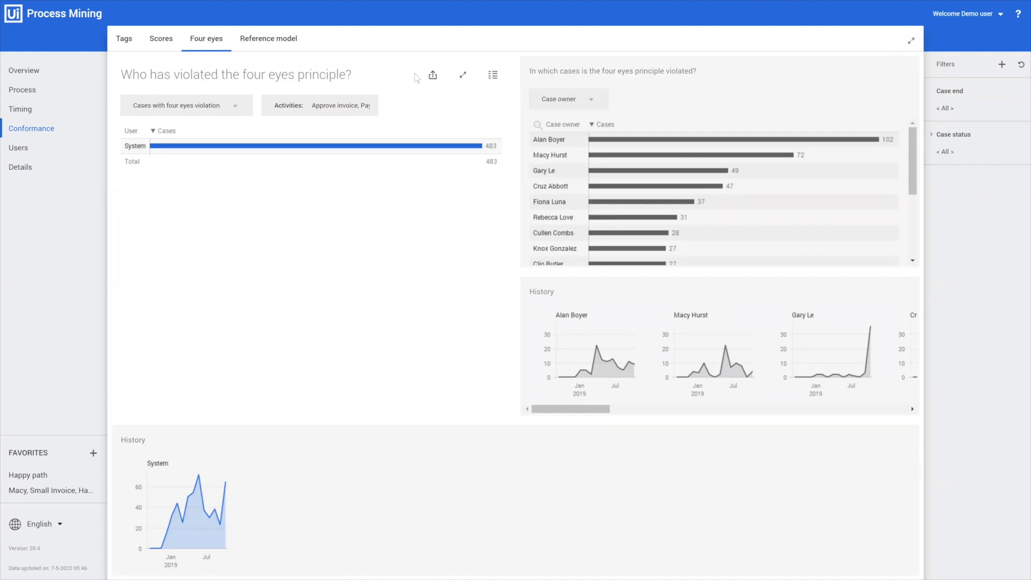
# Group the conformance tags by Tag type and drill into the 1,374 Violation tags.
pyautogui.click(129, 41)
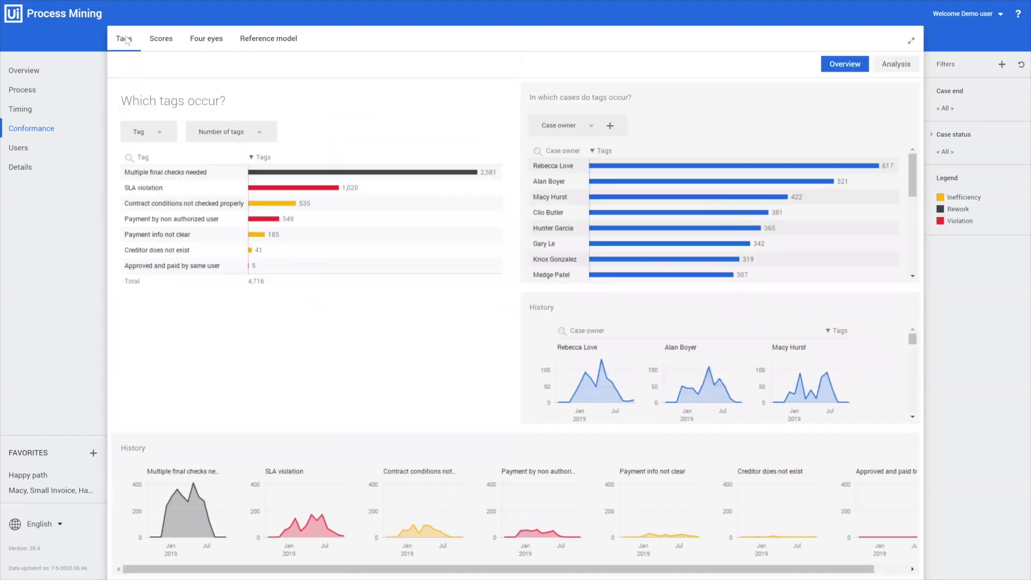
pyautogui.click(163, 134)
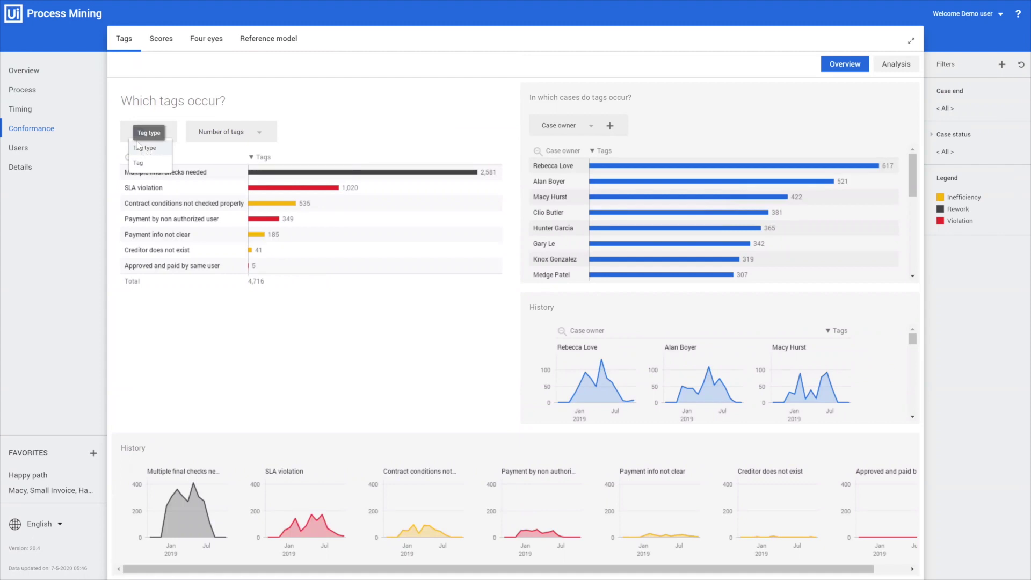
pyautogui.click(144, 149)
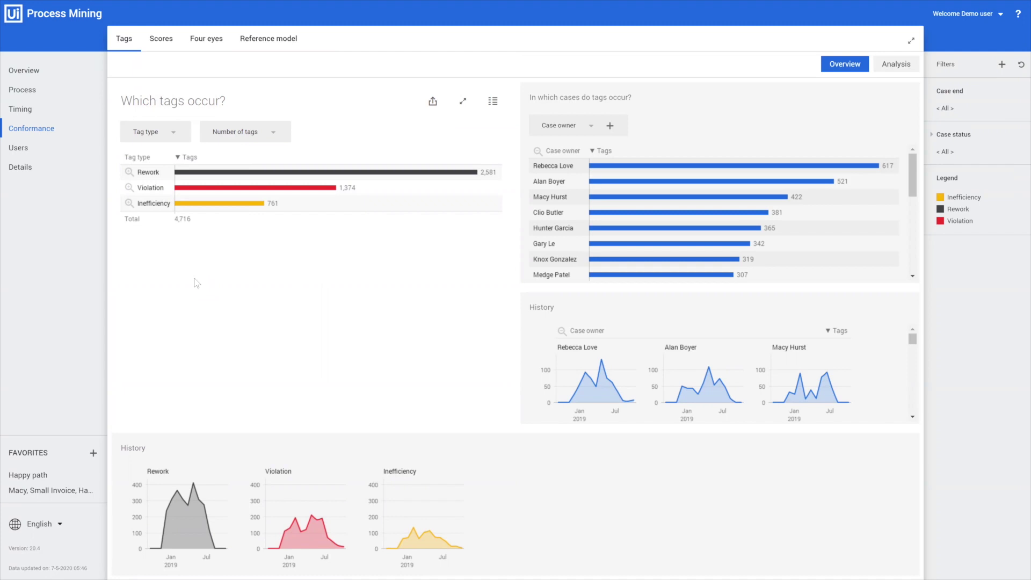
pyautogui.click(129, 188)
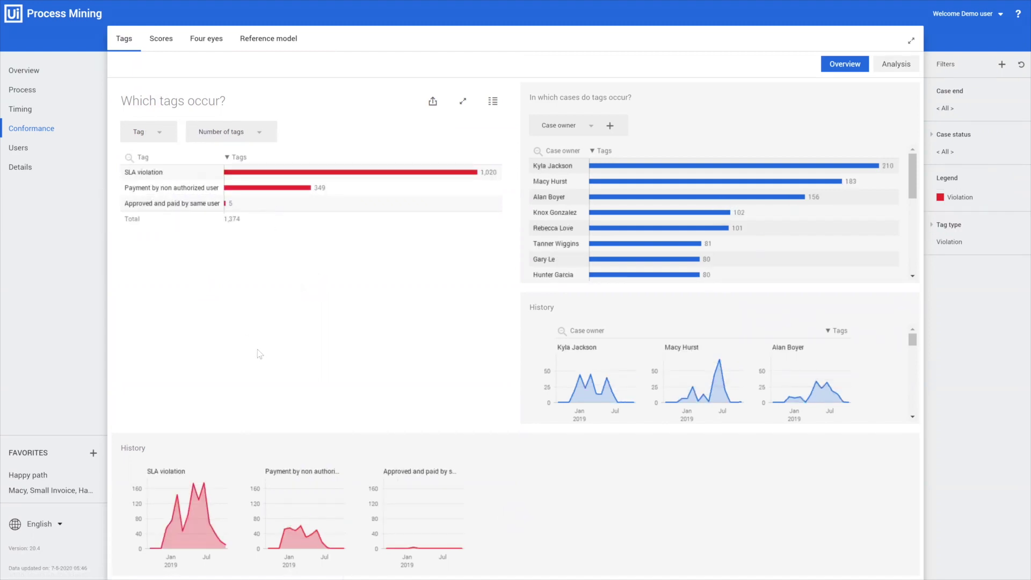
pyautogui.moveTo(173, 186)
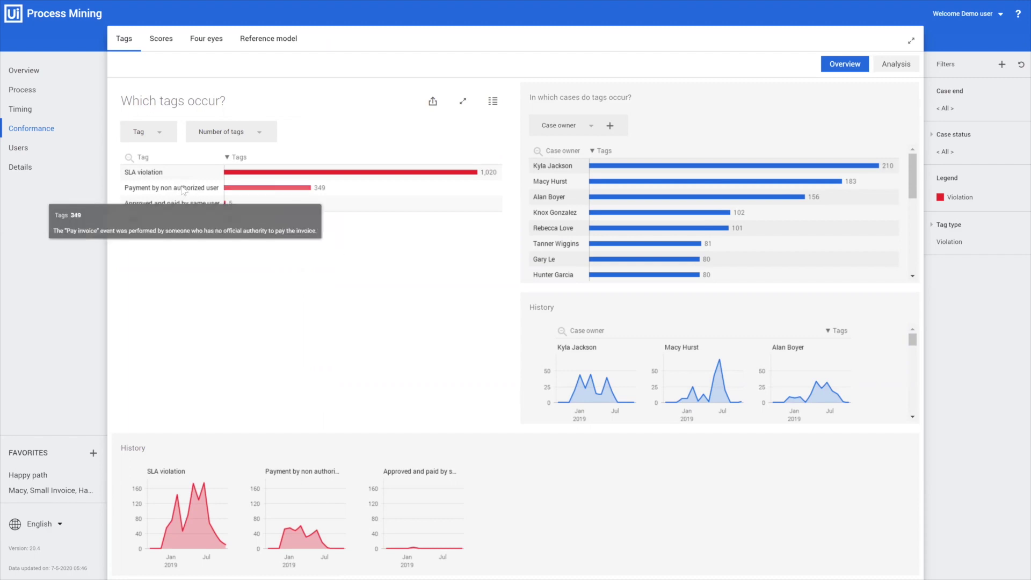
# Filter to the 349 Payment by non authorized user cases and view their process graph.
pyautogui.click(187, 192)
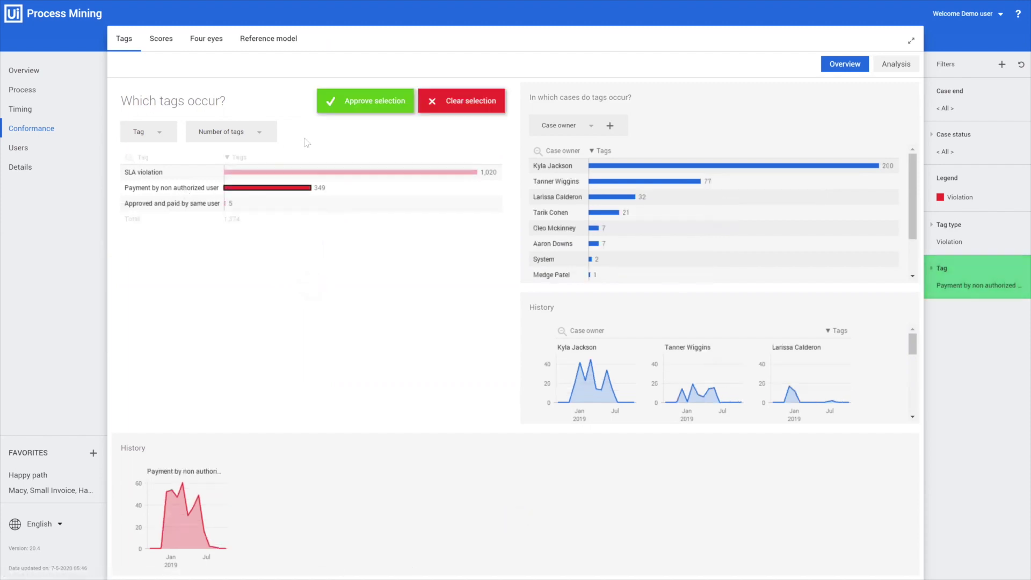
pyautogui.click(364, 101)
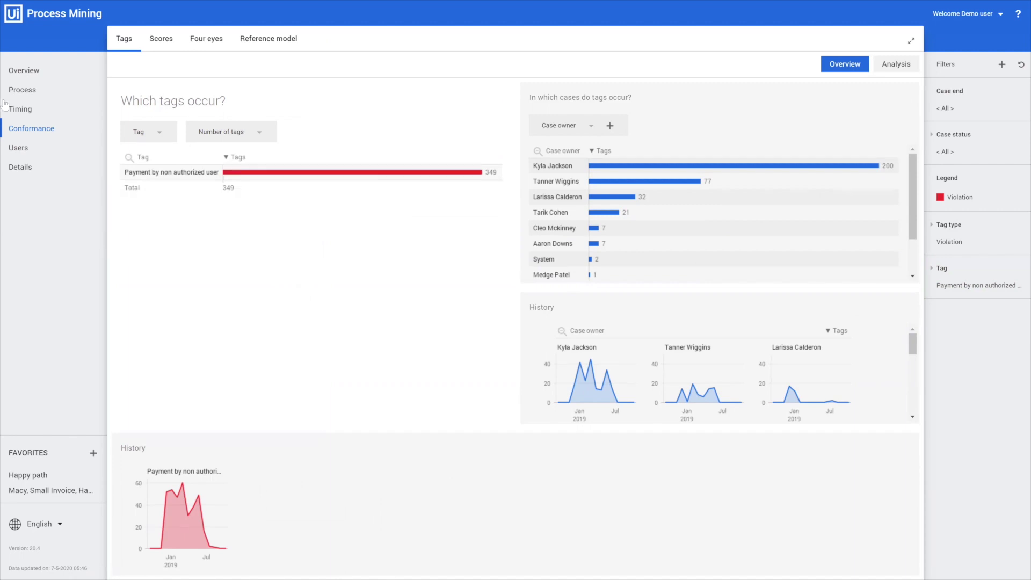
pyautogui.click(20, 90)
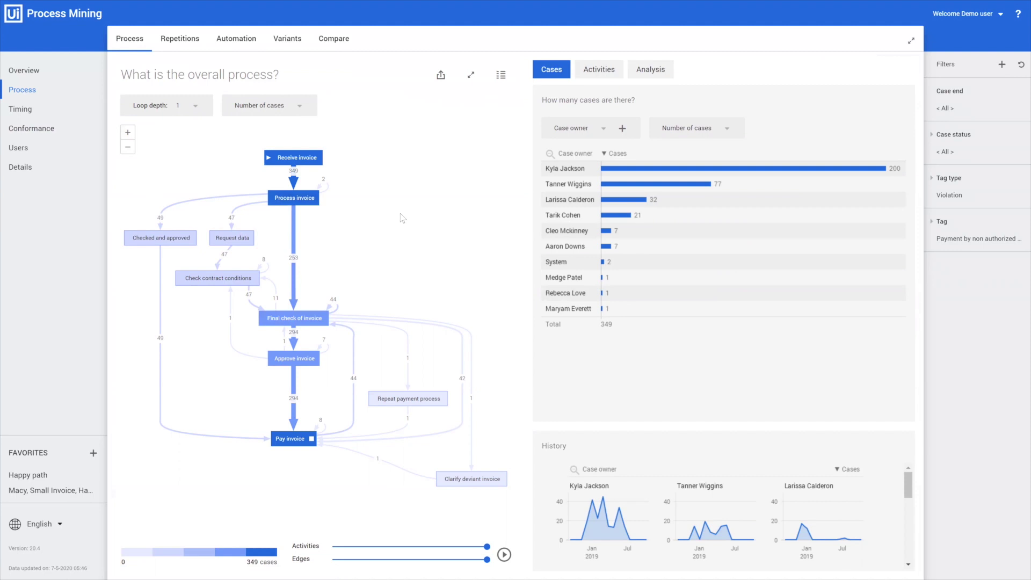
# Narrow the process graph to the case owner responsible for 200 cases.
pyautogui.click(565, 171)
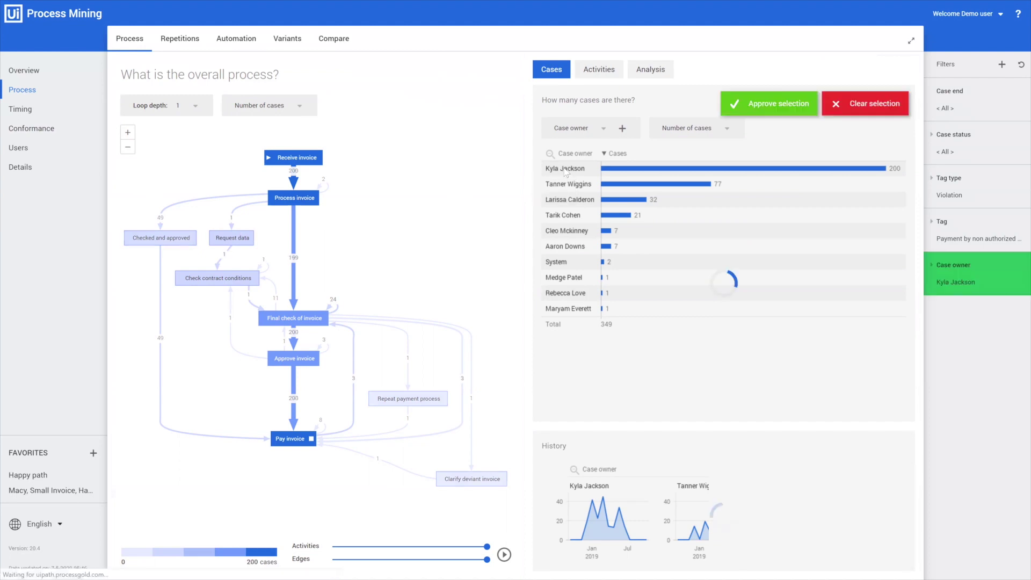
pyautogui.click(772, 107)
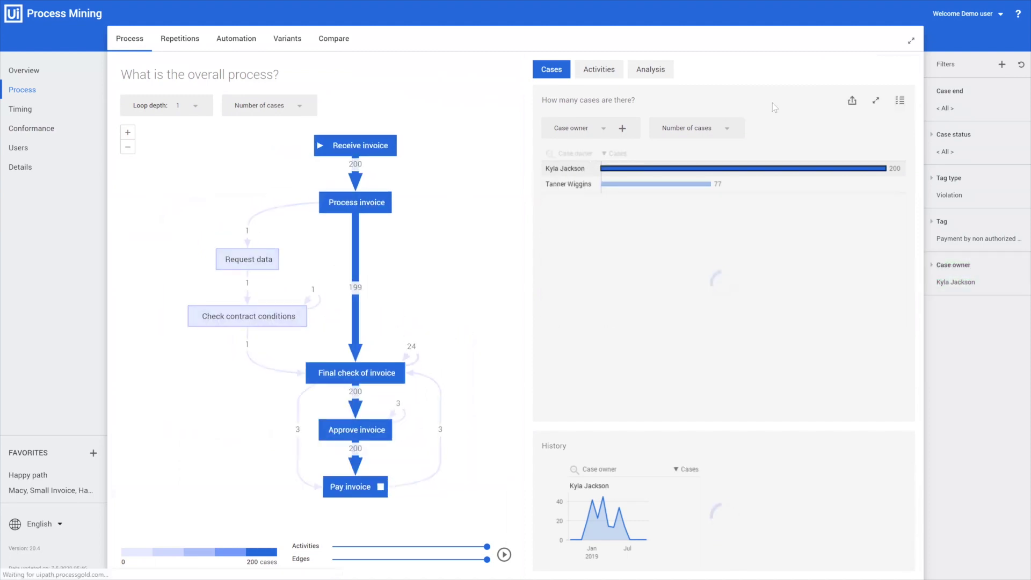
pyautogui.moveTo(477, 262)
pyautogui.mouseDown()
pyautogui.moveTo(483, 207)
pyautogui.moveTo(466, 149)
pyautogui.moveTo(474, 274)
pyautogui.mouseUp()
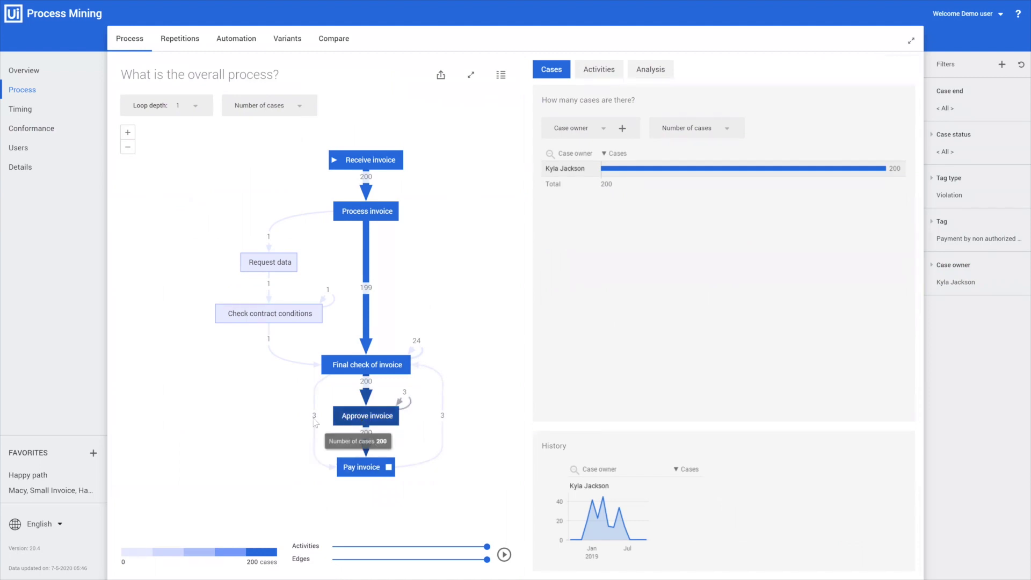
pyautogui.click(20, 149)
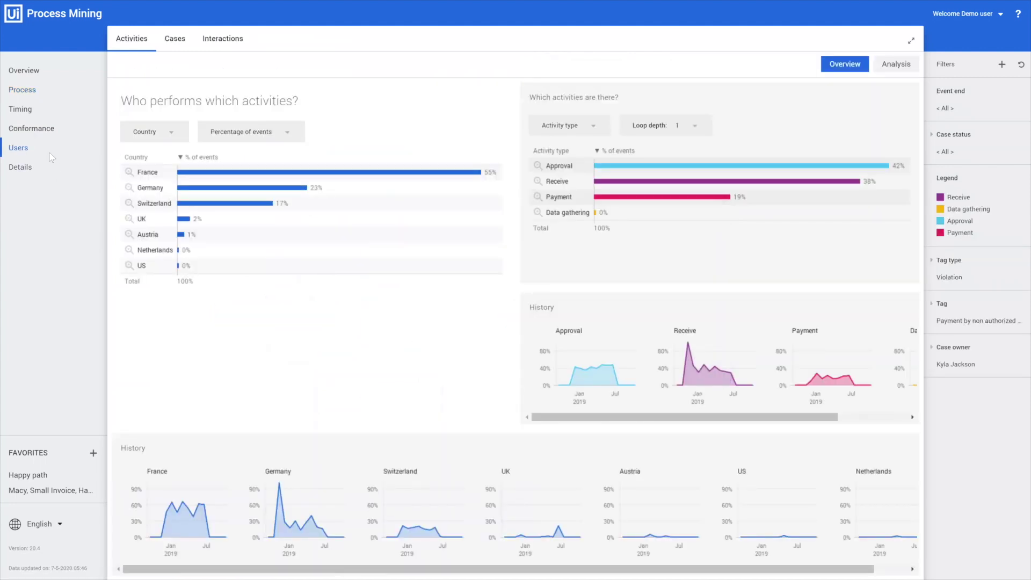
# Show country interactions into Pay invoice only: 15 handovers, all to France, Germany leading with 8.
pyautogui.click(236, 42)
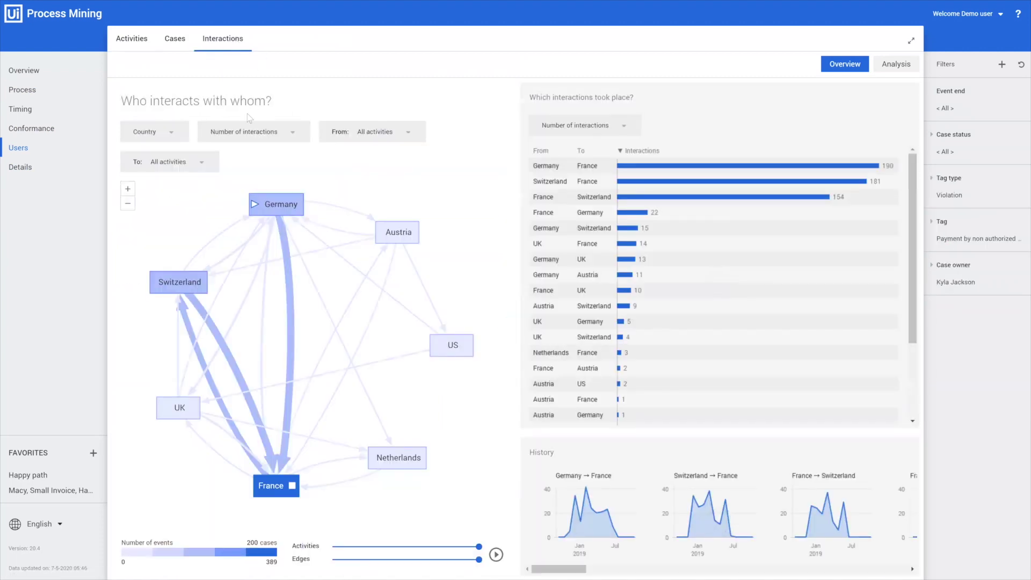
pyautogui.click(180, 162)
pyautogui.moveTo(236, 211); pyautogui.dragTo(236, 256)
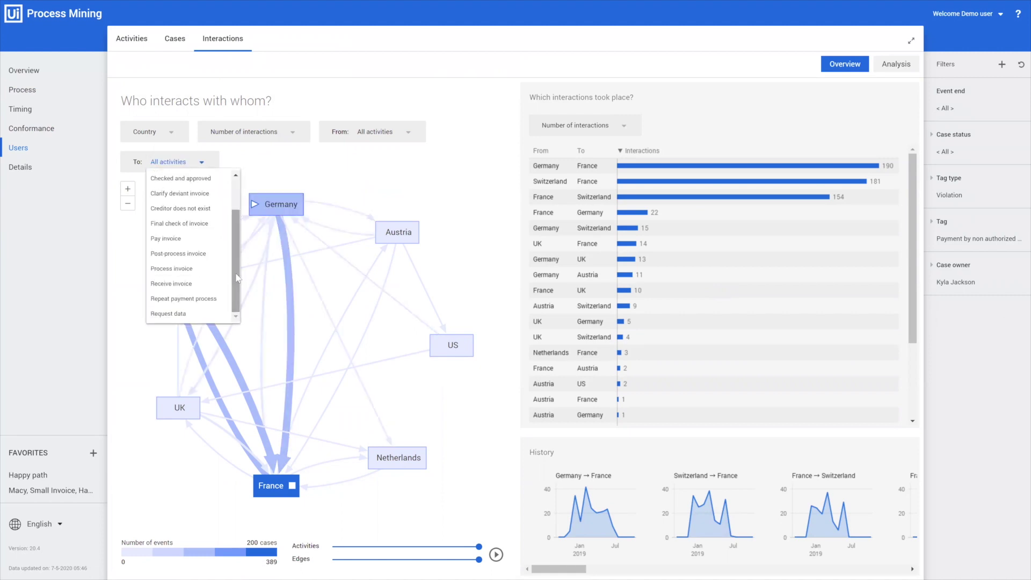
pyautogui.click(174, 240)
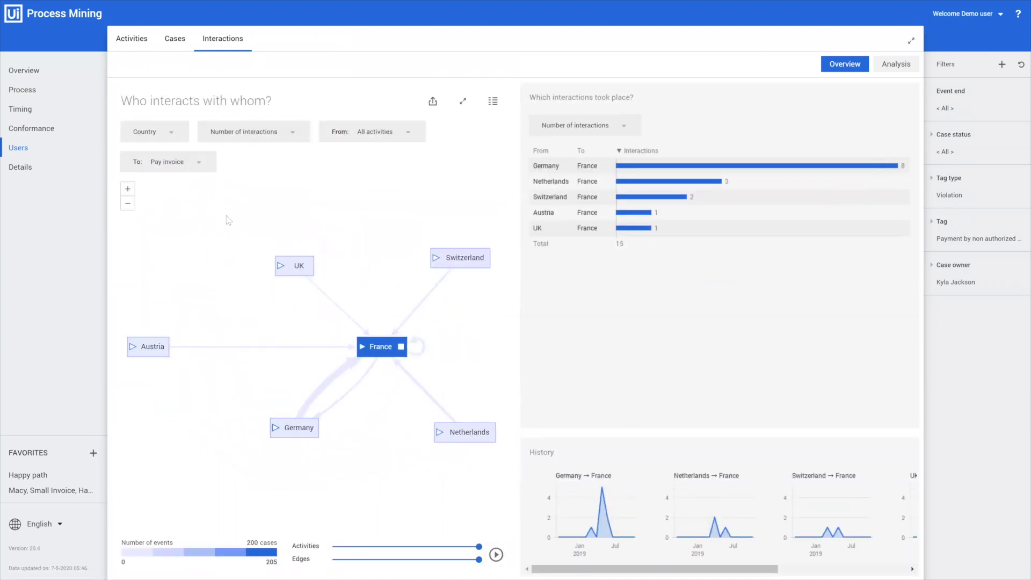
pyautogui.click(170, 134)
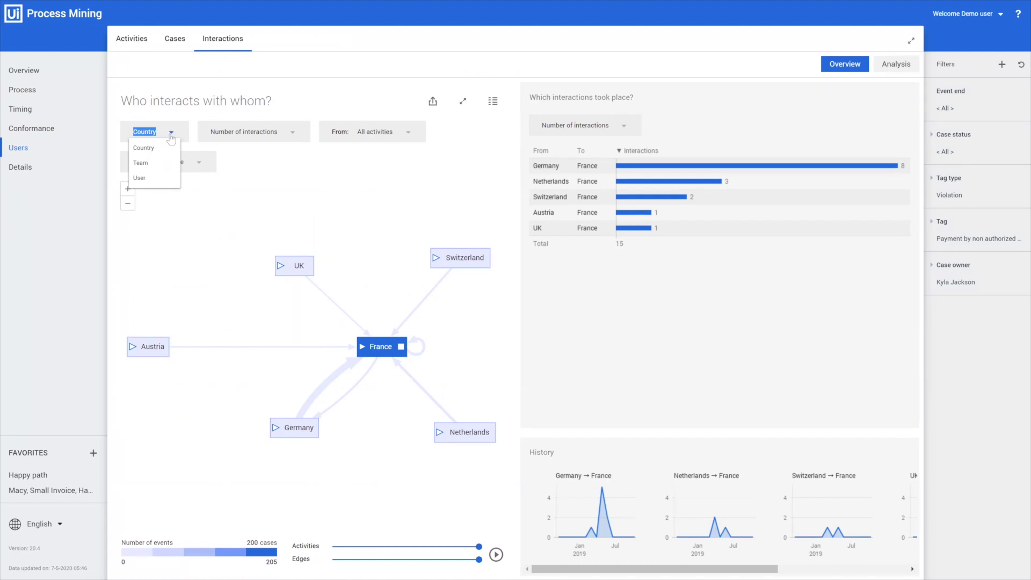
# Group the Pay invoice interactions by User, showing 205 handovers all to System.
pyautogui.click(139, 178)
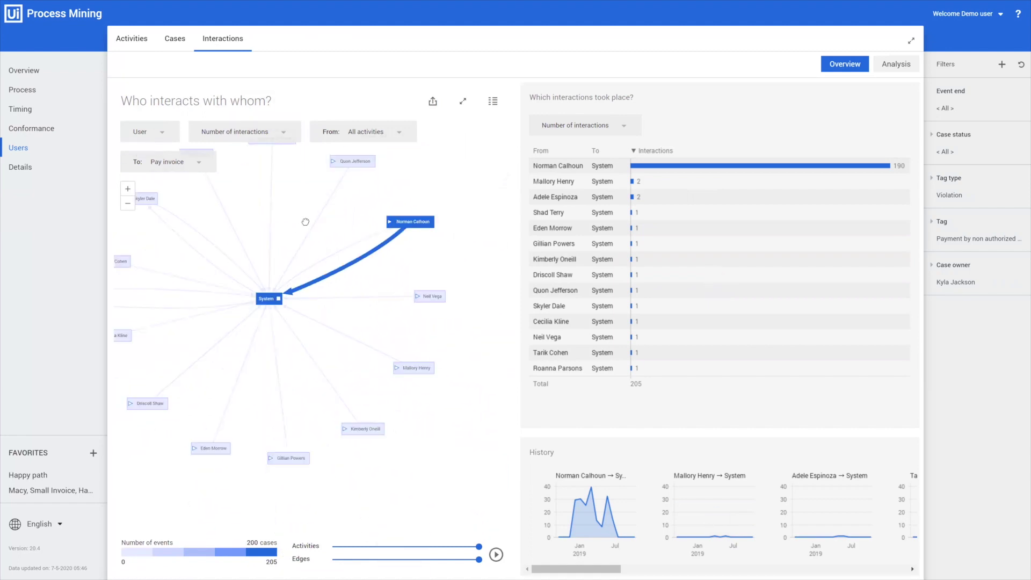
pyautogui.scroll(1, 324, 229)
pyautogui.scroll(2, 347, 239)
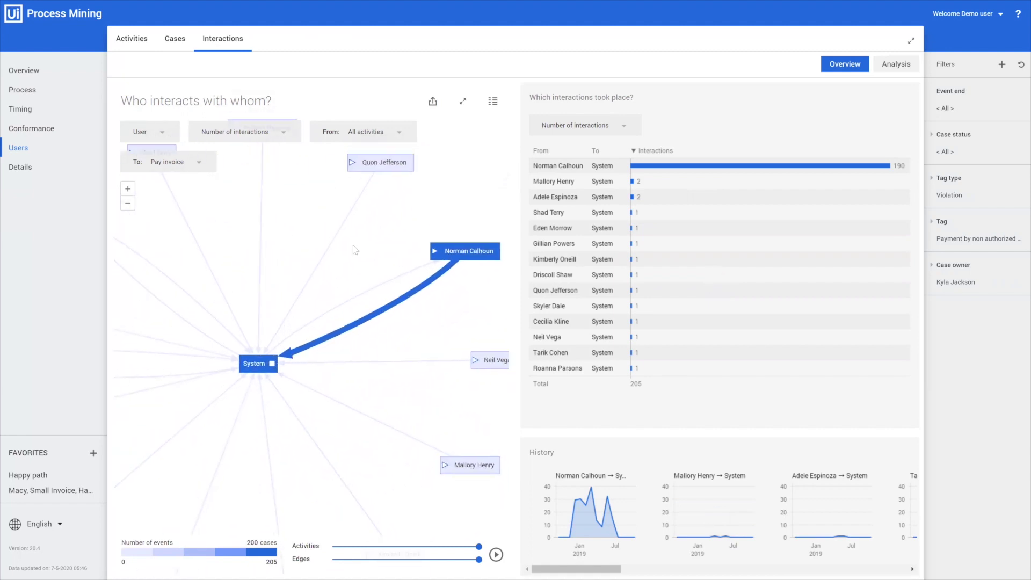